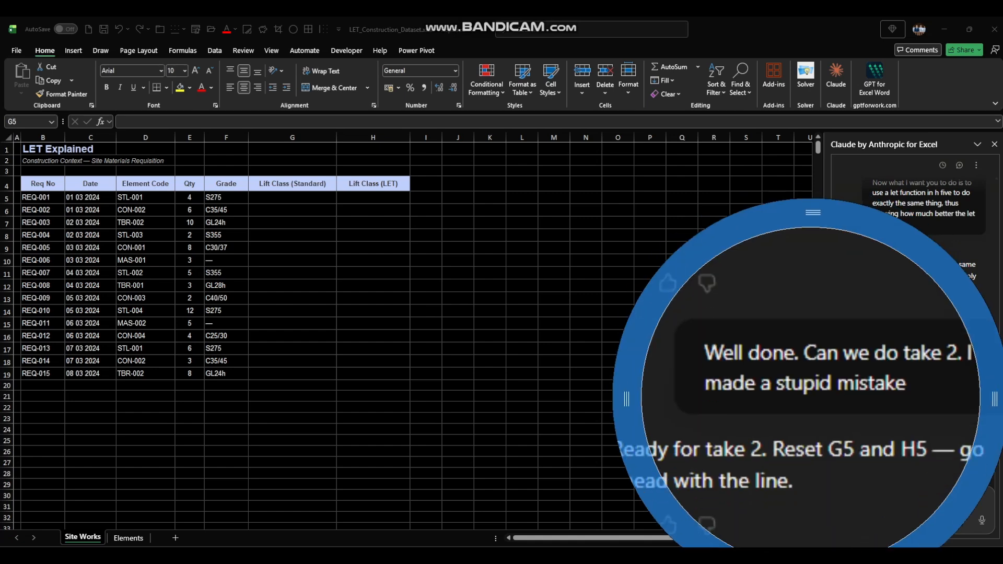
# Review the requisition numbers, element codes, quantities and grades on Site Works, checking the codes against the Item list on the Elements sheet.
pyautogui.click(910, 467)
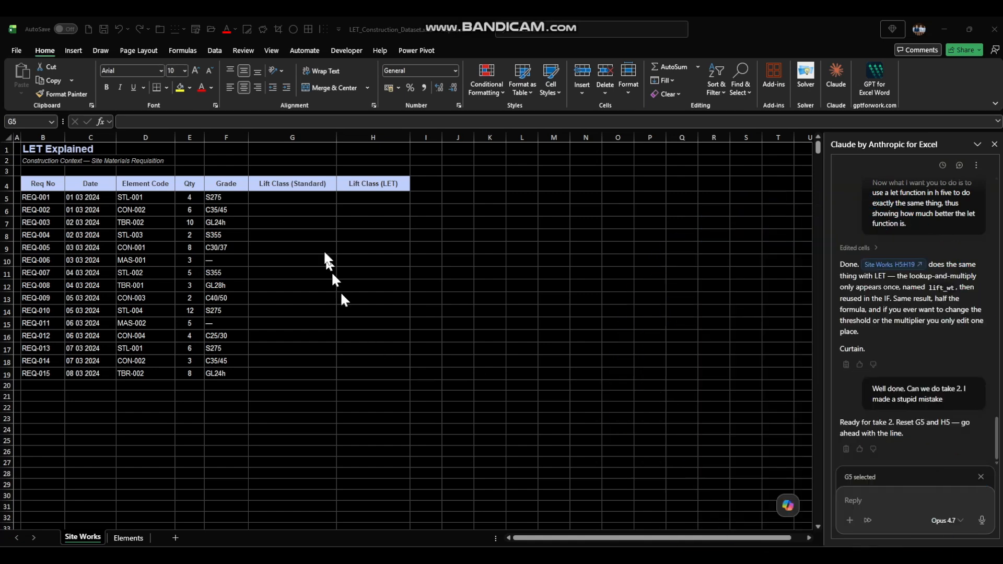
pyautogui.click(275, 194)
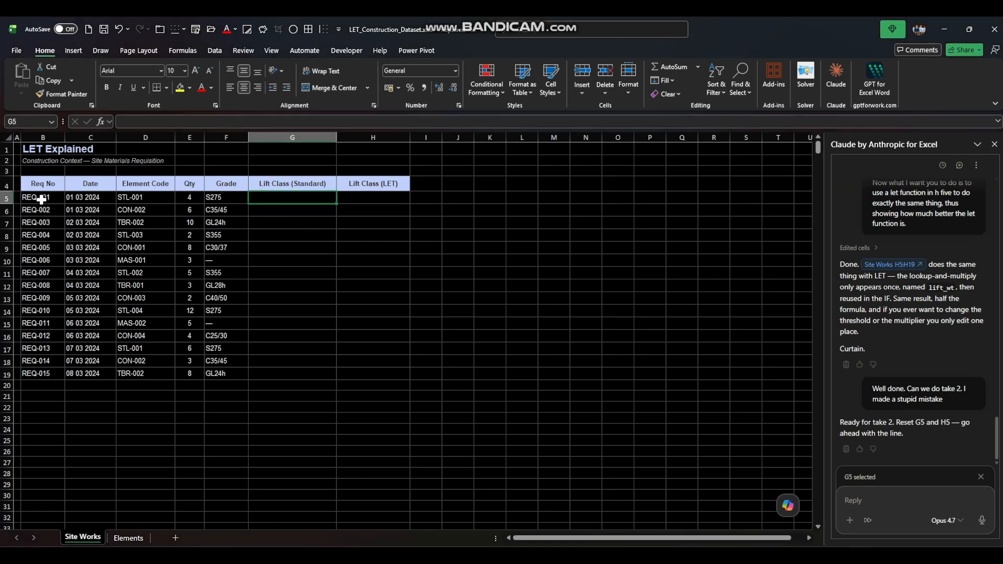
pyautogui.moveTo(41, 197); pyautogui.dragTo(45, 363)
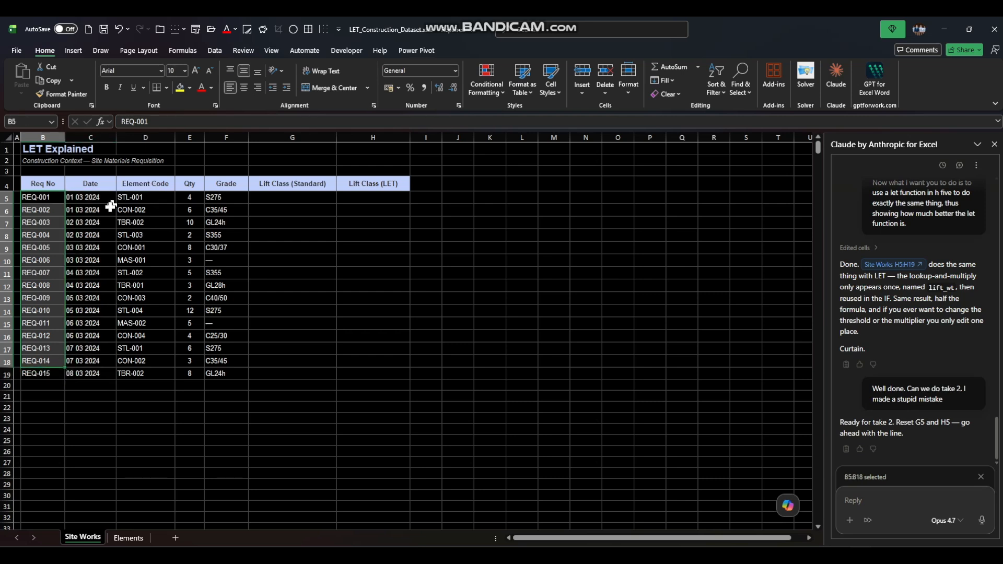
pyautogui.click(135, 199)
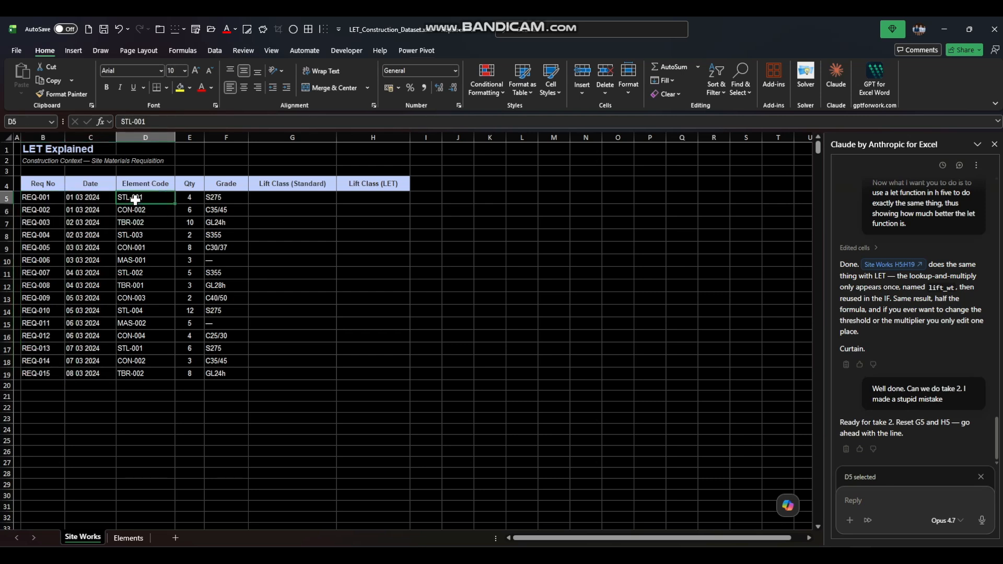
pyautogui.click(129, 537)
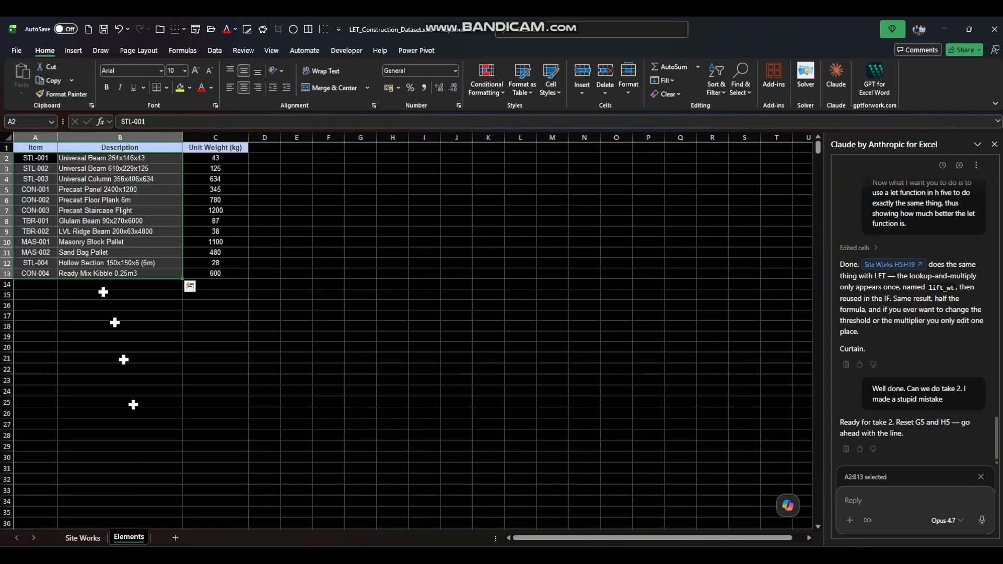
pyautogui.moveTo(40, 158); pyautogui.dragTo(47, 277)
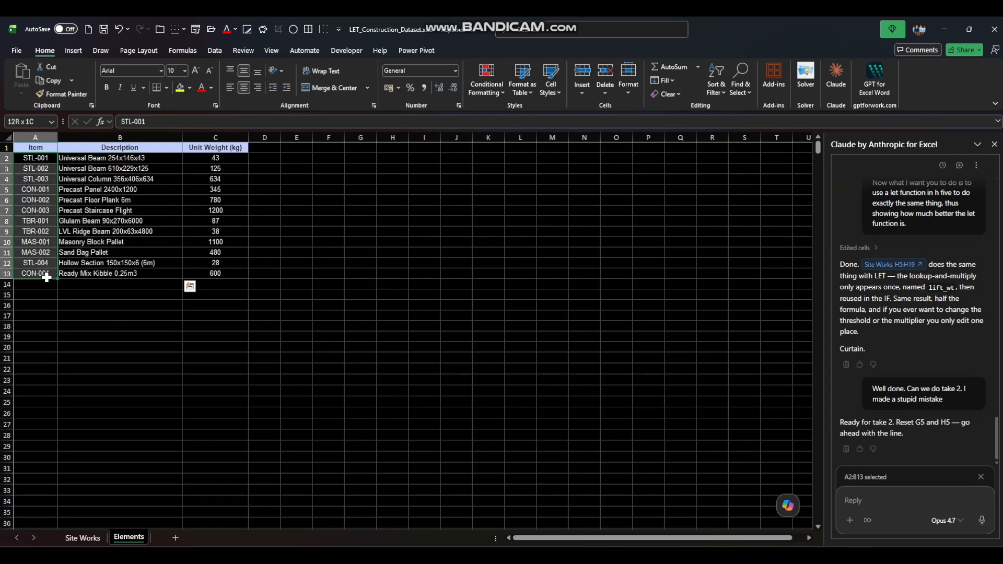
pyautogui.click(82, 538)
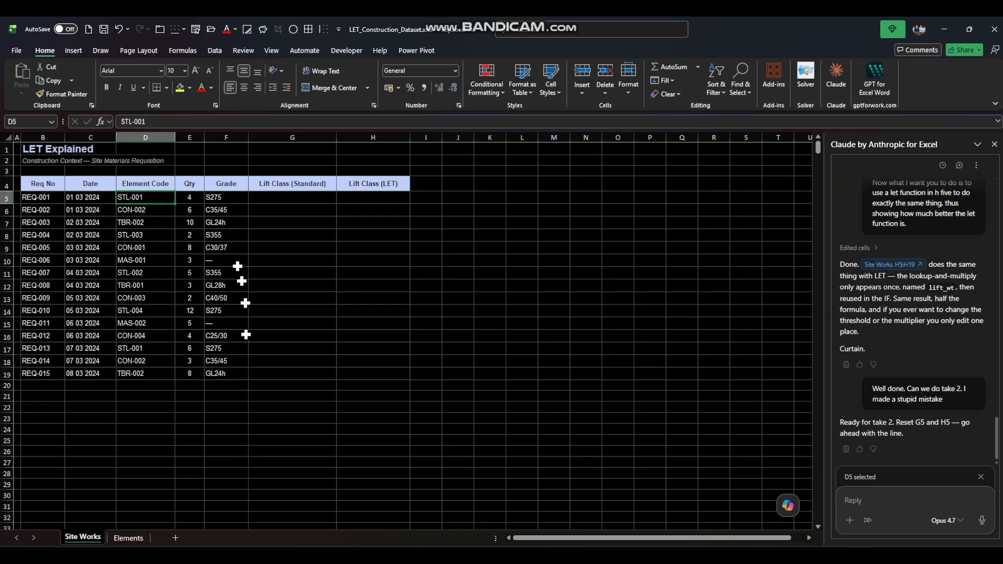
pyautogui.moveTo(189, 198); pyautogui.dragTo(190, 235)
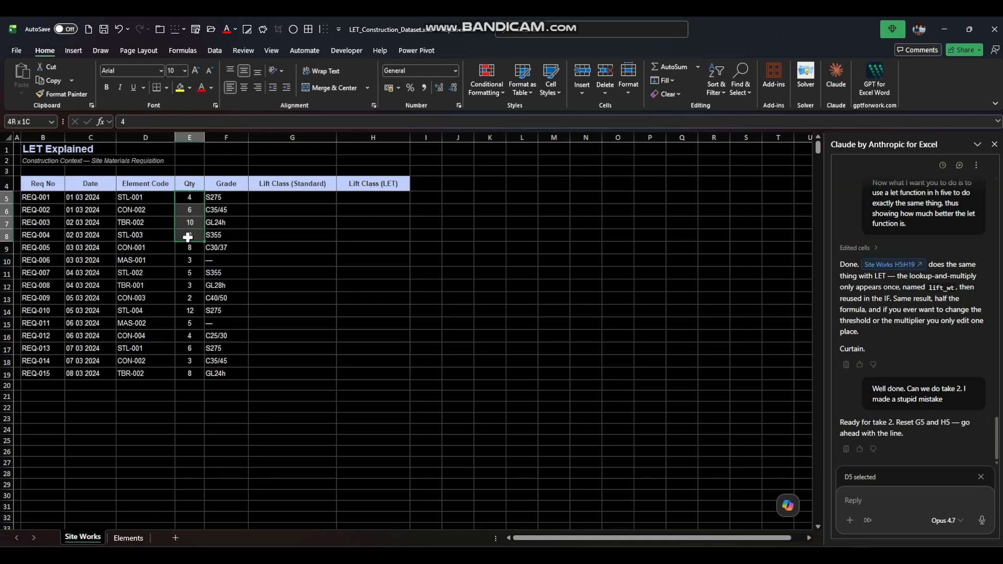
pyautogui.click(228, 200)
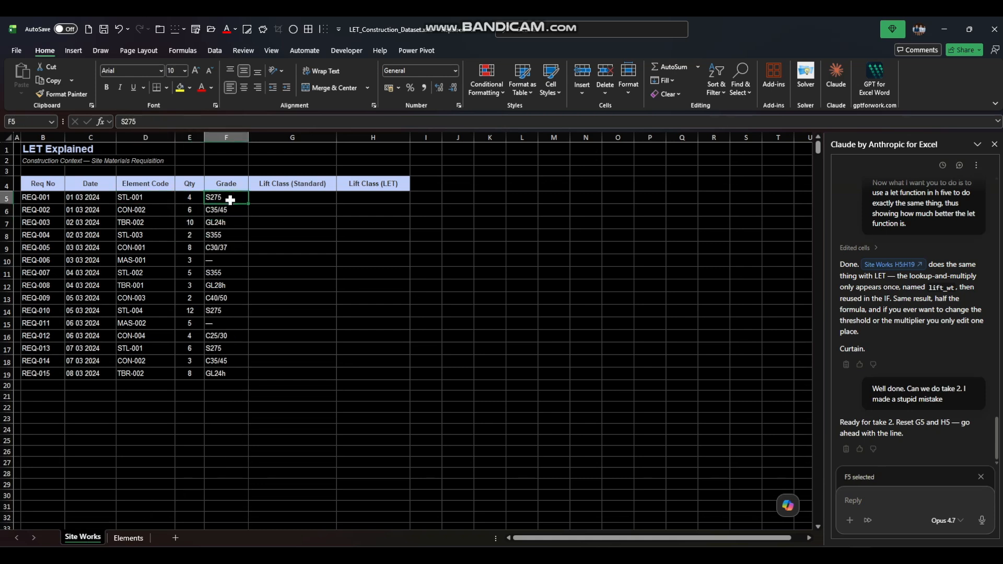
pyautogui.click(279, 195)
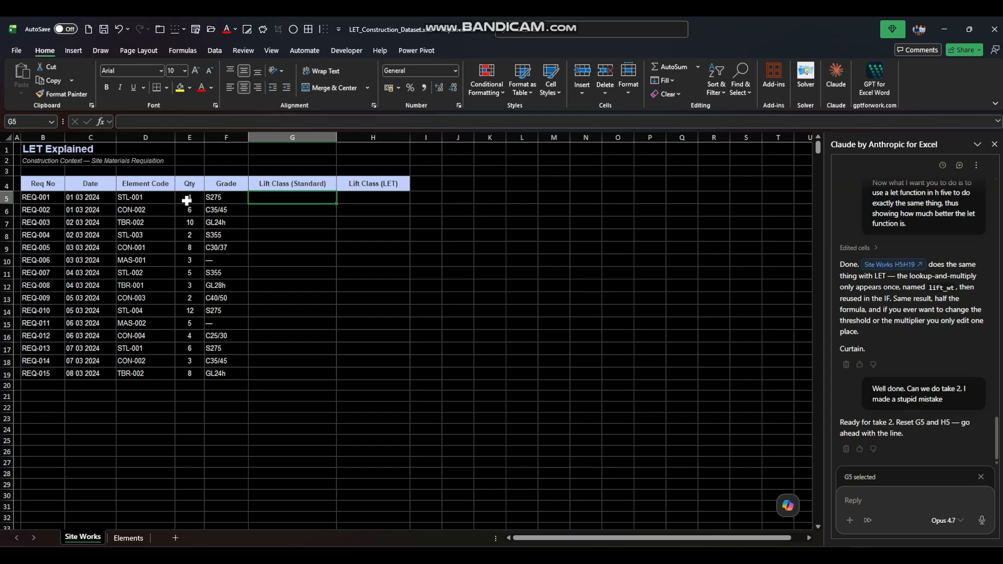
# Examine the unit weights on the Elements sheet, the Qty in E5, and the Lift Class ranges G5:G19 and H5:H19 on Site Works.
pyautogui.click(129, 538)
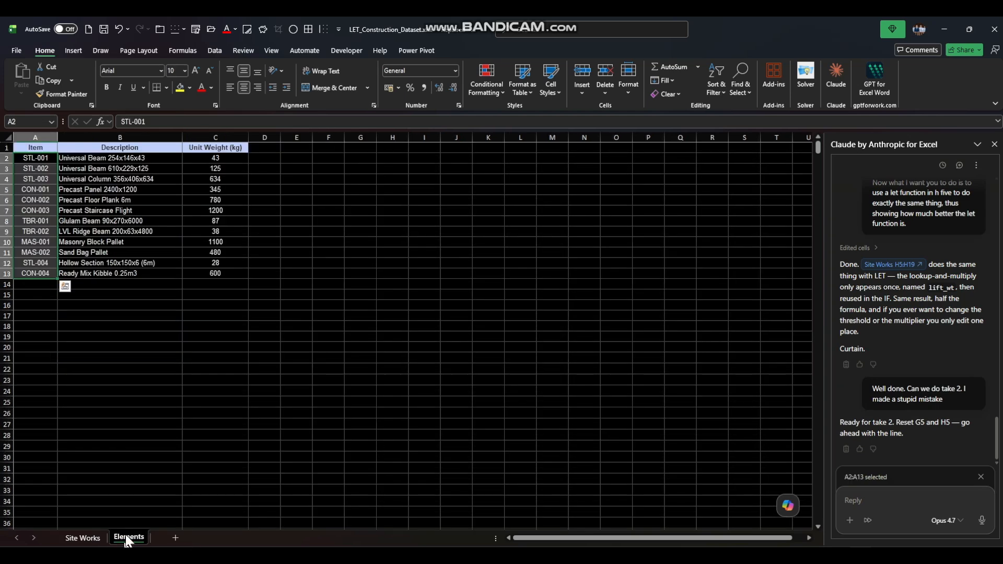
pyautogui.click(207, 157)
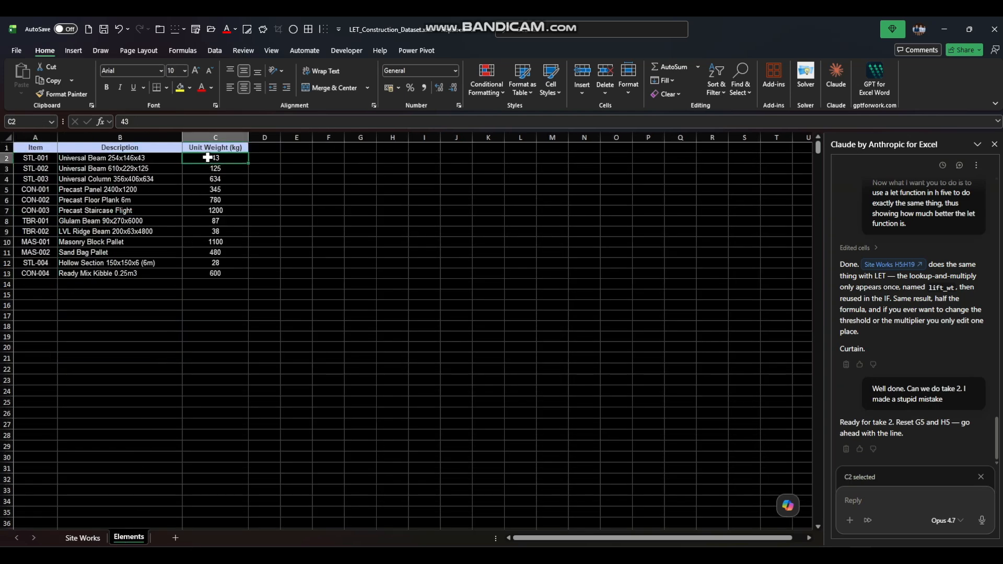
pyautogui.click(83, 538)
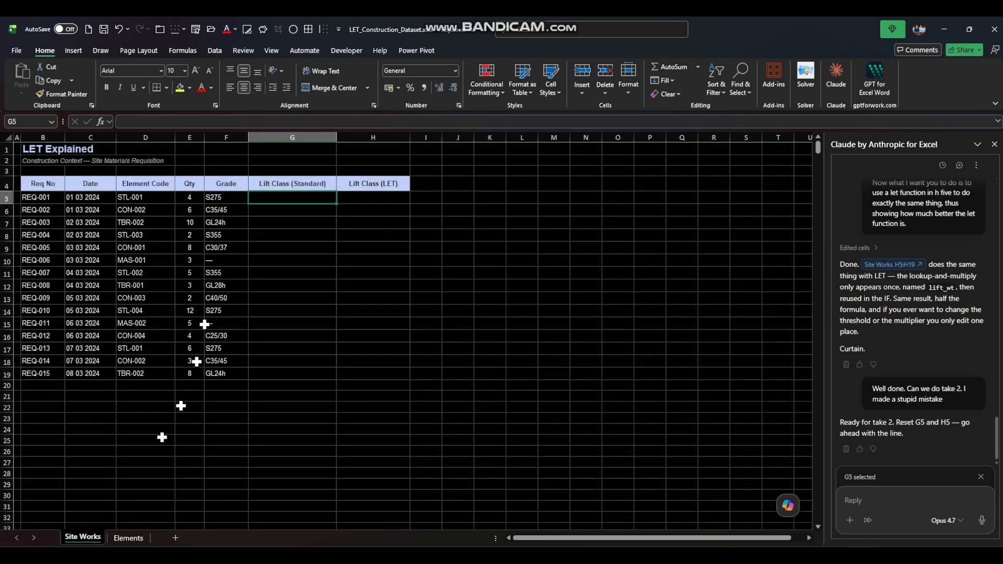
pyautogui.click(190, 199)
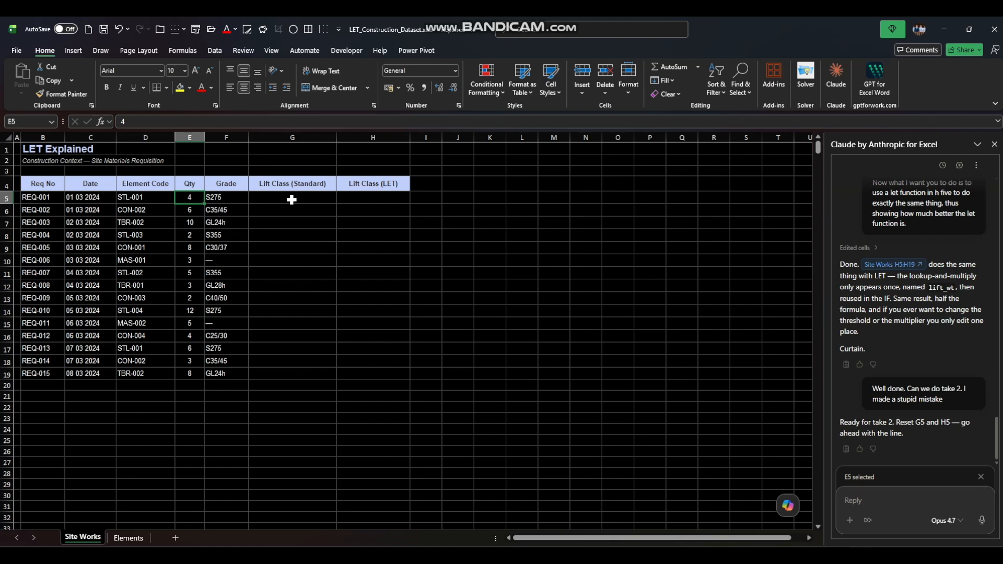
pyautogui.click(291, 200)
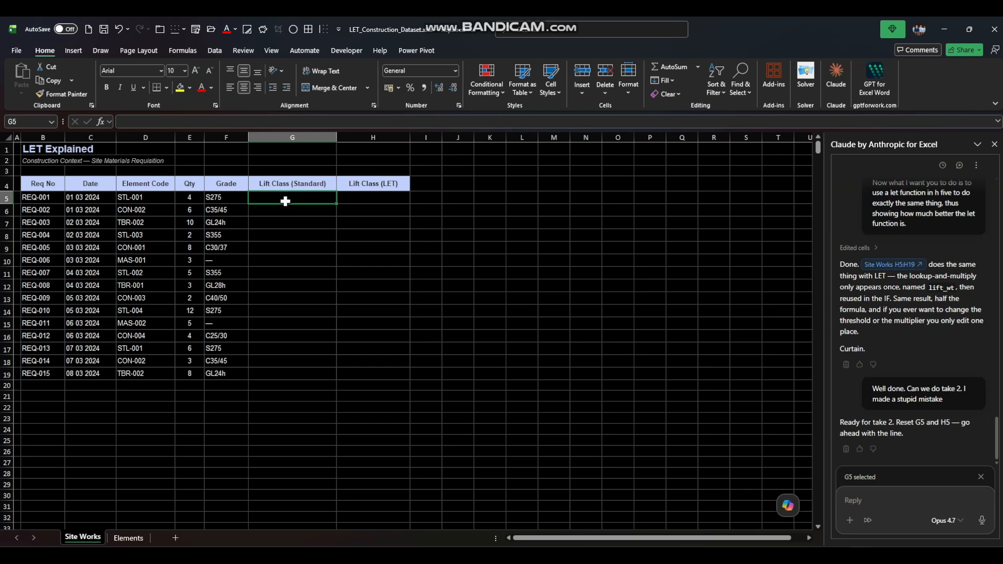
pyautogui.moveTo(285, 201); pyautogui.dragTo(282, 373)
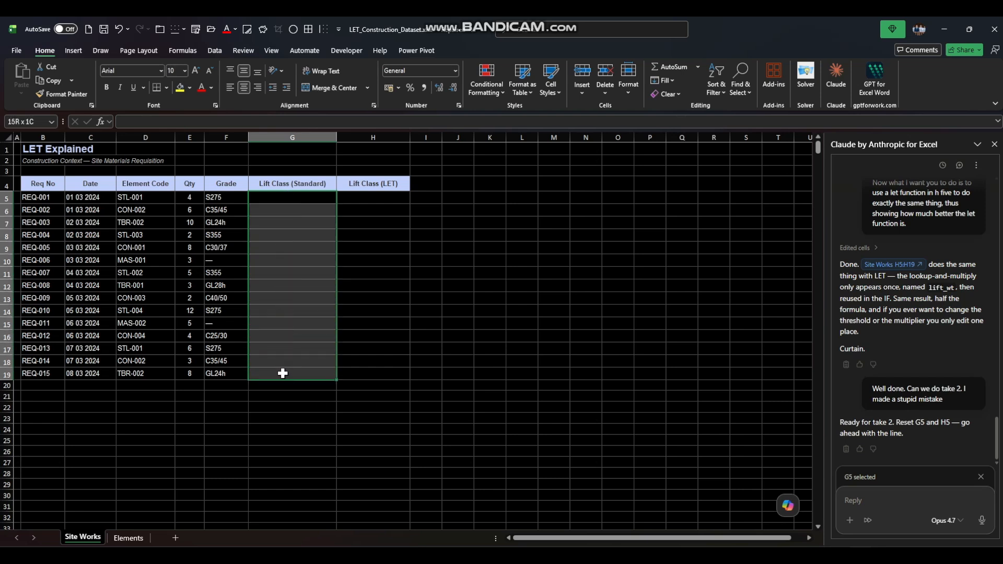
pyautogui.moveTo(282, 373); pyautogui.dragTo(286, 365)
pyautogui.click(373, 203)
pyautogui.moveTo(373, 204); pyautogui.dragTo(380, 371)
# With G5 selected, copy the earlier chat request for an IF statement in G5 into a new reply to Claude.
pyautogui.click(305, 198)
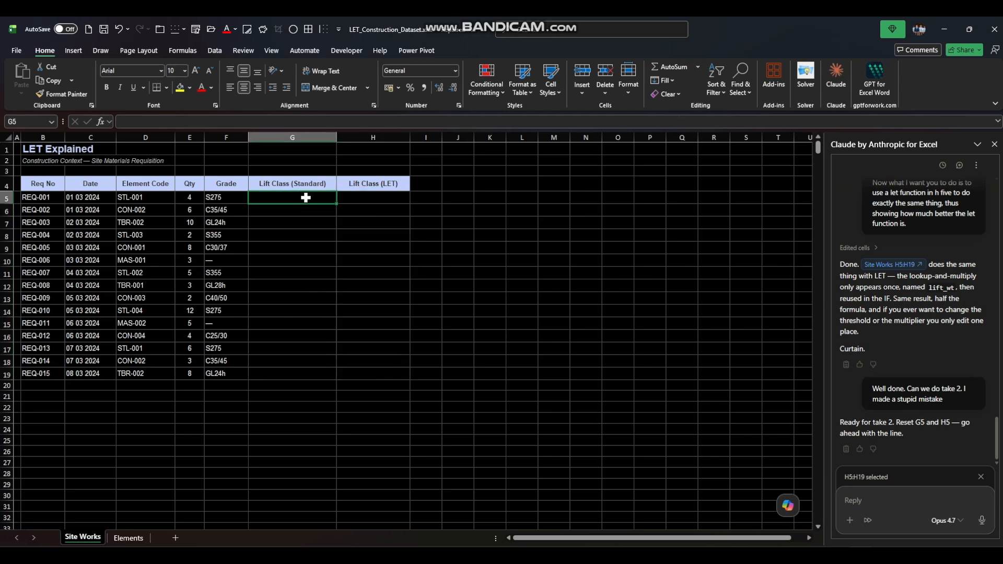
pyautogui.scroll(2, 899, 277)
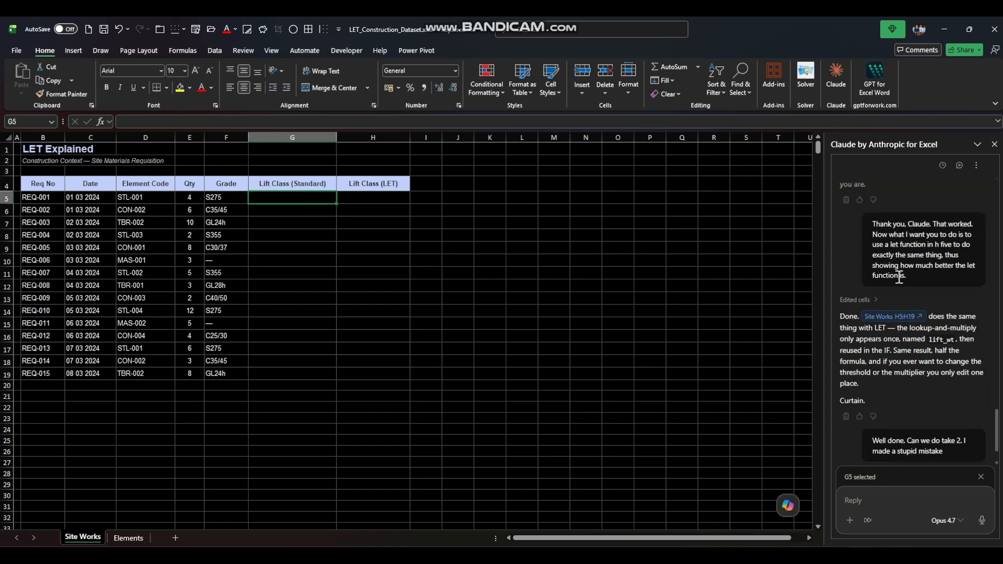
pyautogui.scroll(10, 899, 277)
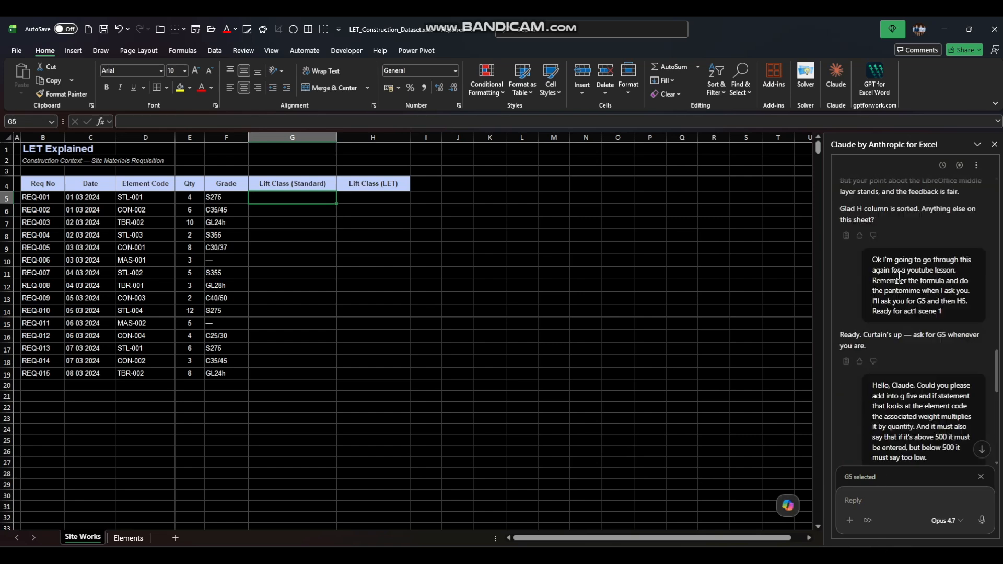
pyautogui.scroll(-3, 909, 303)
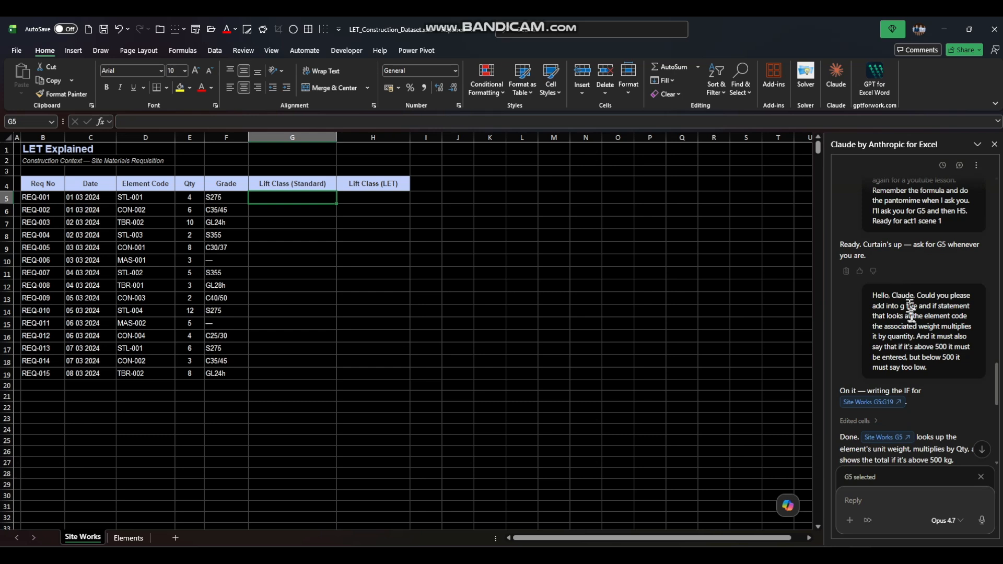
pyautogui.moveTo(932, 368); pyautogui.dragTo(863, 287)
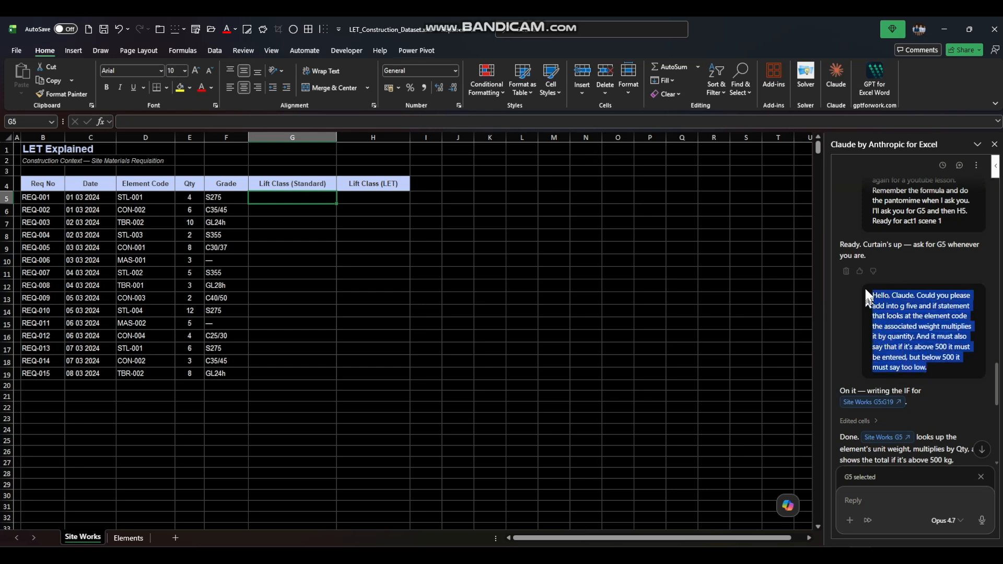
pyautogui.rightClick(891, 317)
pyautogui.click(912, 321)
pyautogui.click(852, 501)
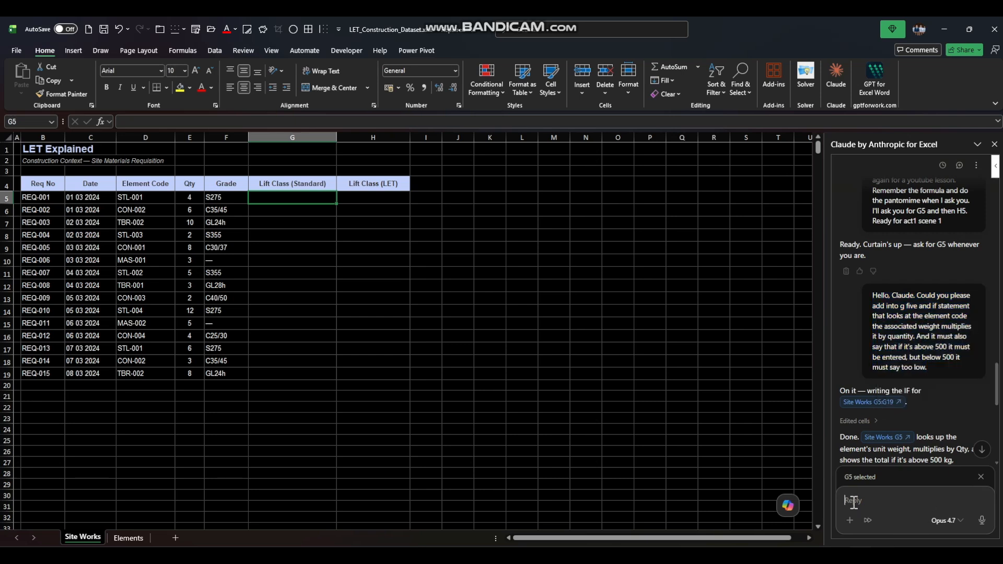
pyautogui.hotkey('ctrl', 'v')
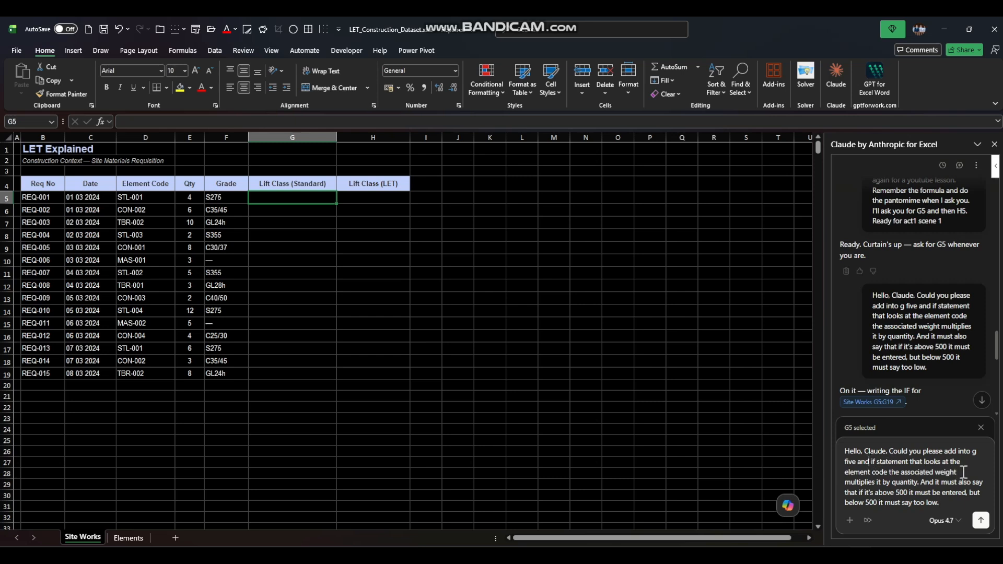
# Correct the request to read "an if statement", add a comma after "weight", and send it to Claude.
pyautogui.press('BackSpace')
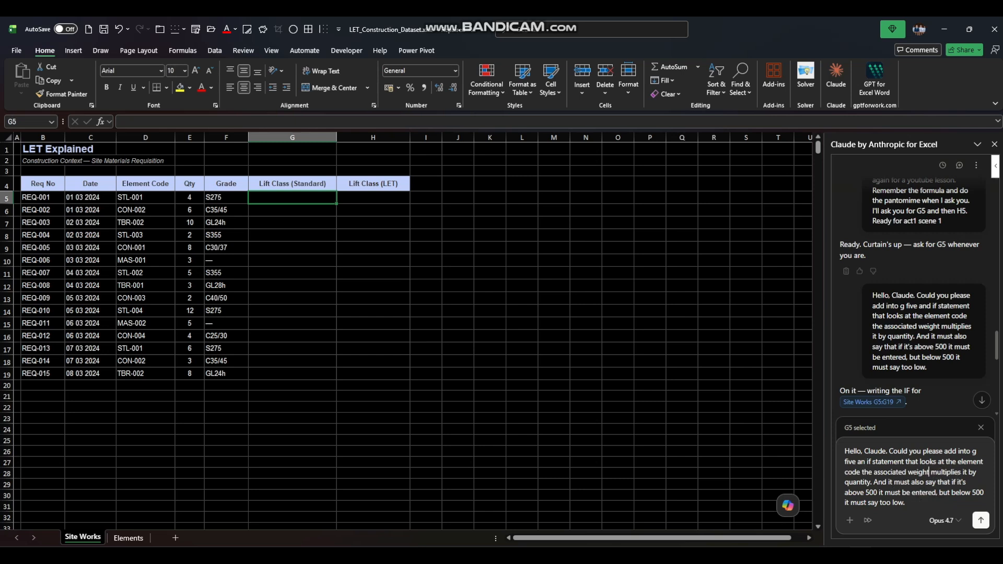
pyautogui.click(929, 472)
pyautogui.write(',')
pyautogui.click(980, 521)
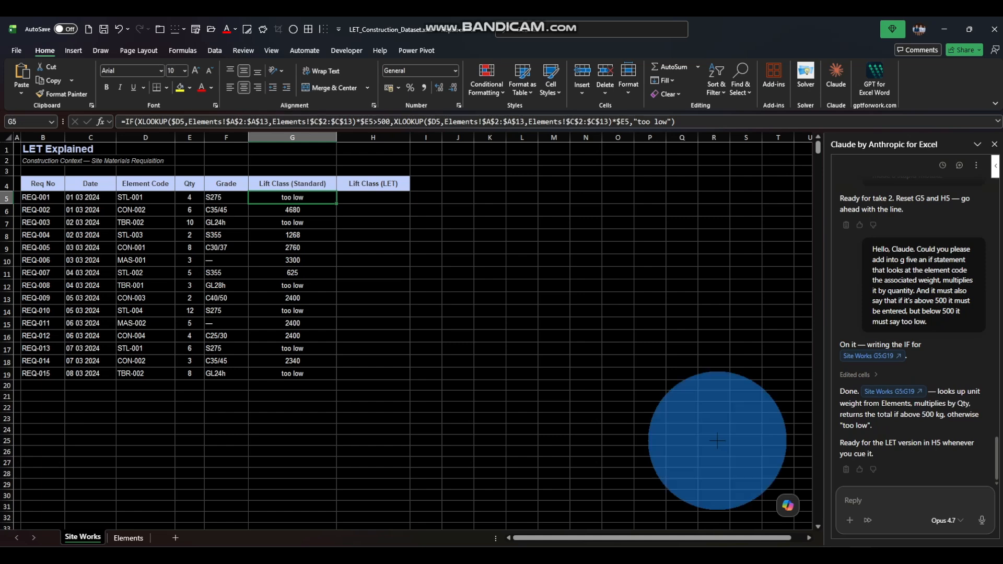
# Examine the IF and XLOOKUP formula in G5 part by part, checking its lookup range against the Item column on the Elements sheet.
pyautogui.click(128, 118)
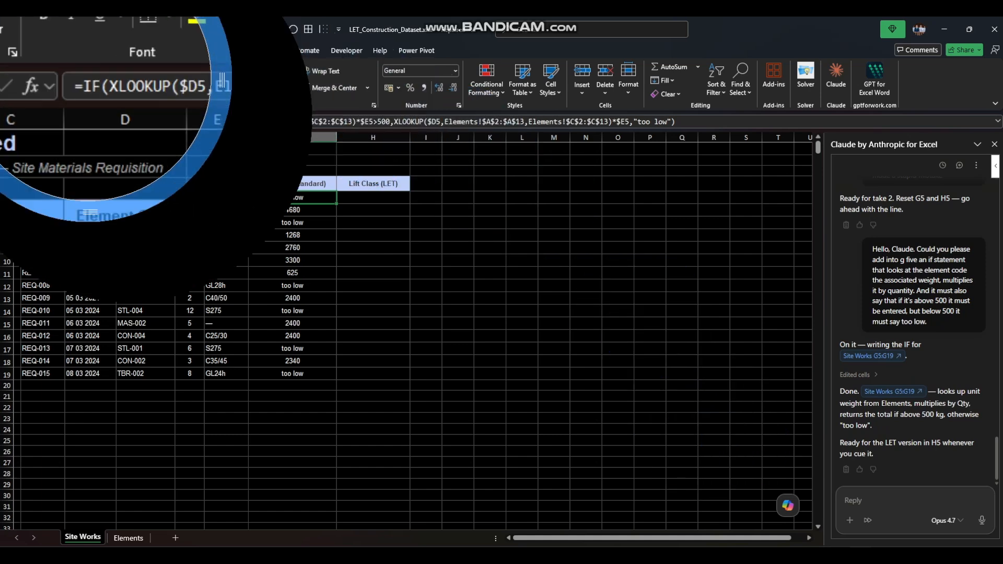
pyautogui.moveTo(199, 406); pyautogui.dragTo(292, 410)
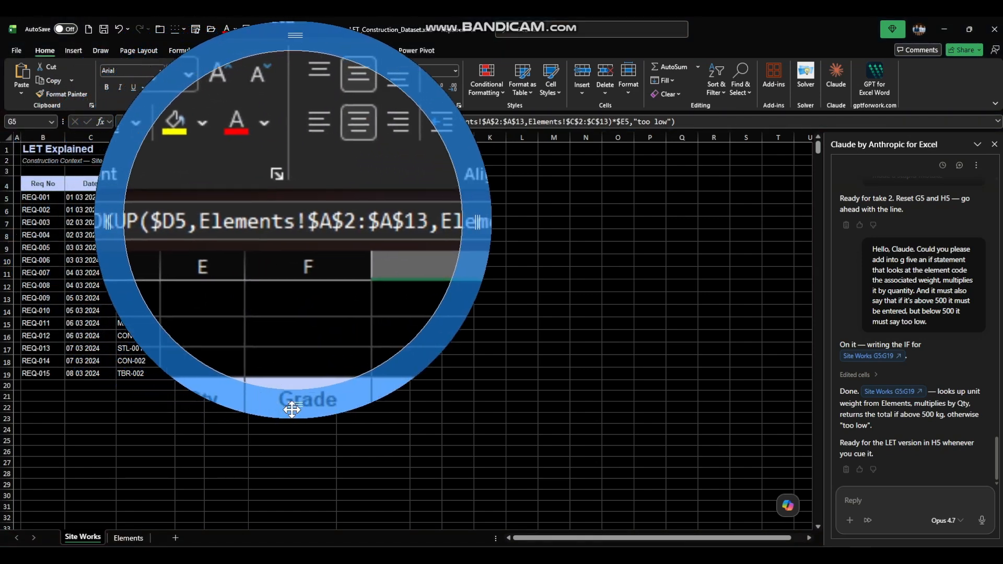
pyautogui.press('Escape')
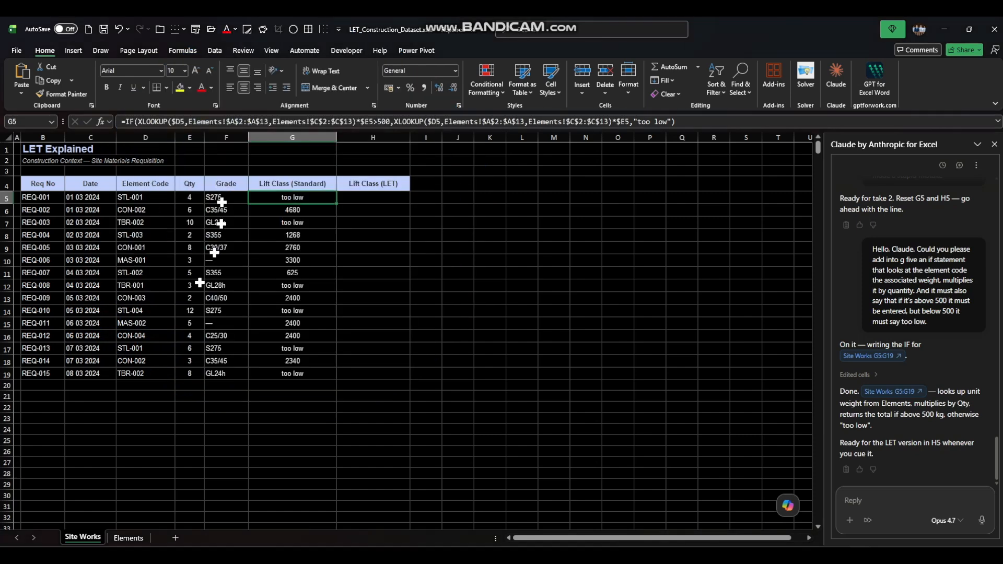
pyautogui.click(136, 540)
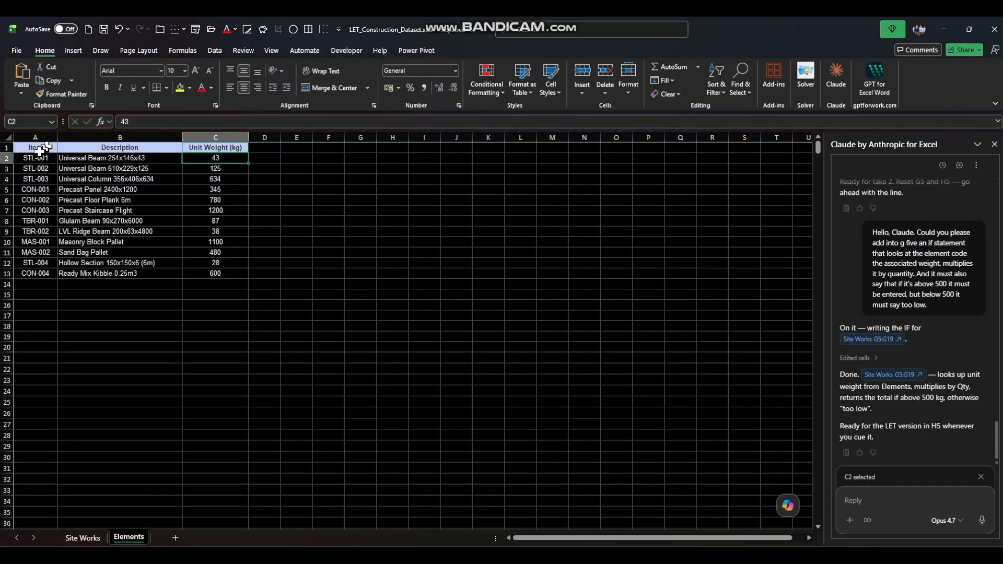
pyautogui.moveTo(35, 156); pyautogui.dragTo(39, 211)
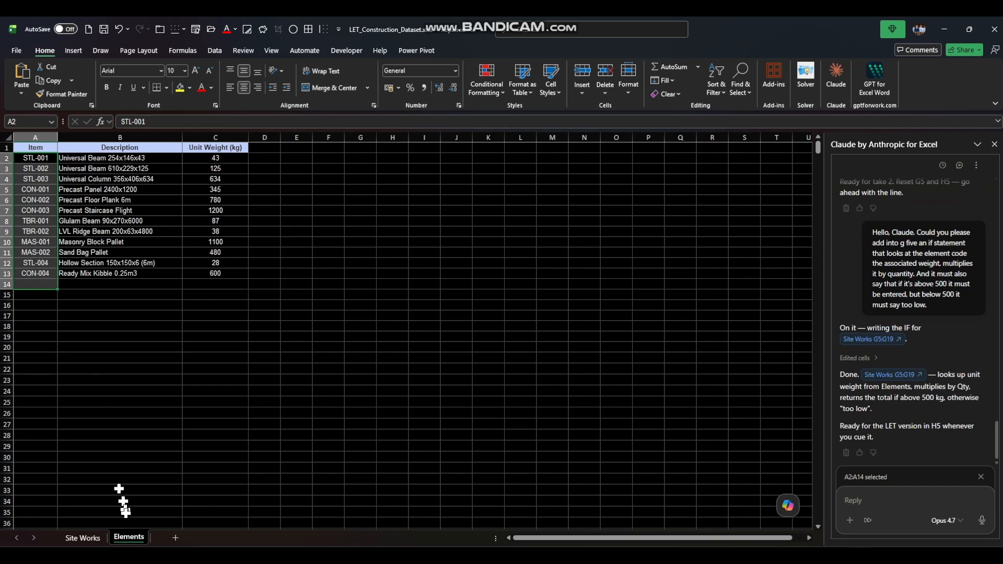
pyautogui.click(83, 537)
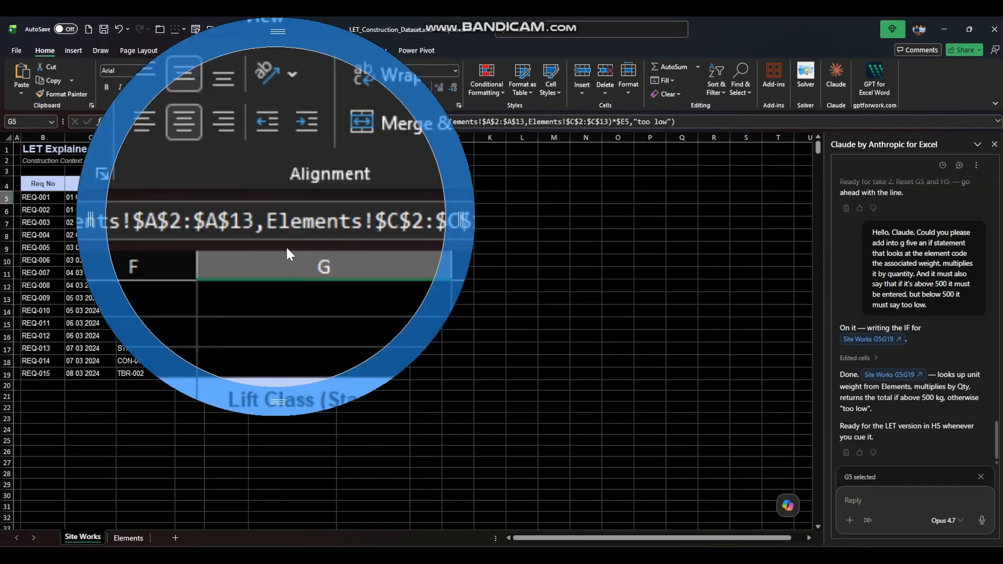
pyautogui.moveTo(268, 409); pyautogui.dragTo(403, 396)
pyautogui.press('Escape')
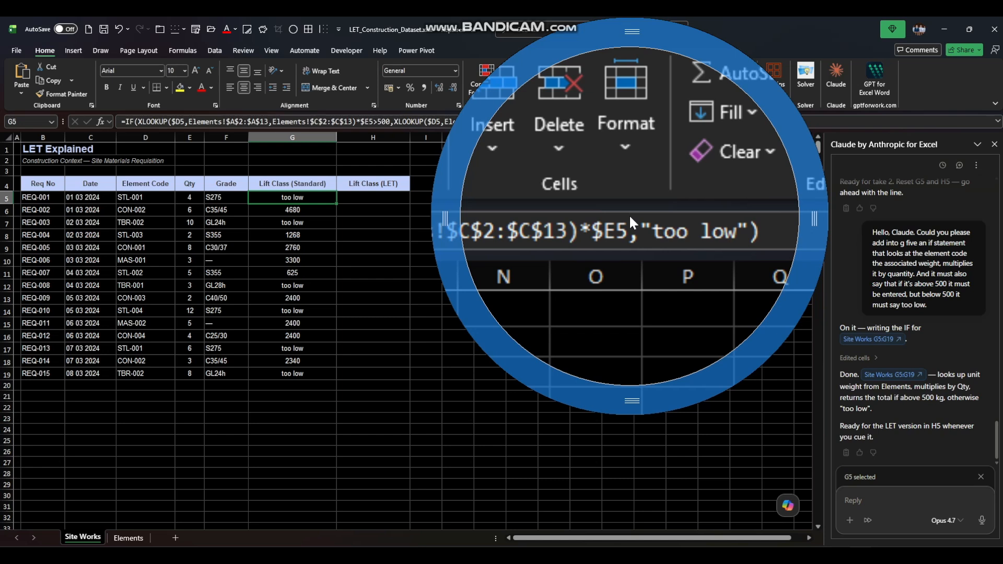
# Recheck the standard IF formula in G5, then select H5 under Lift Class (LET).
pyautogui.click(358, 197)
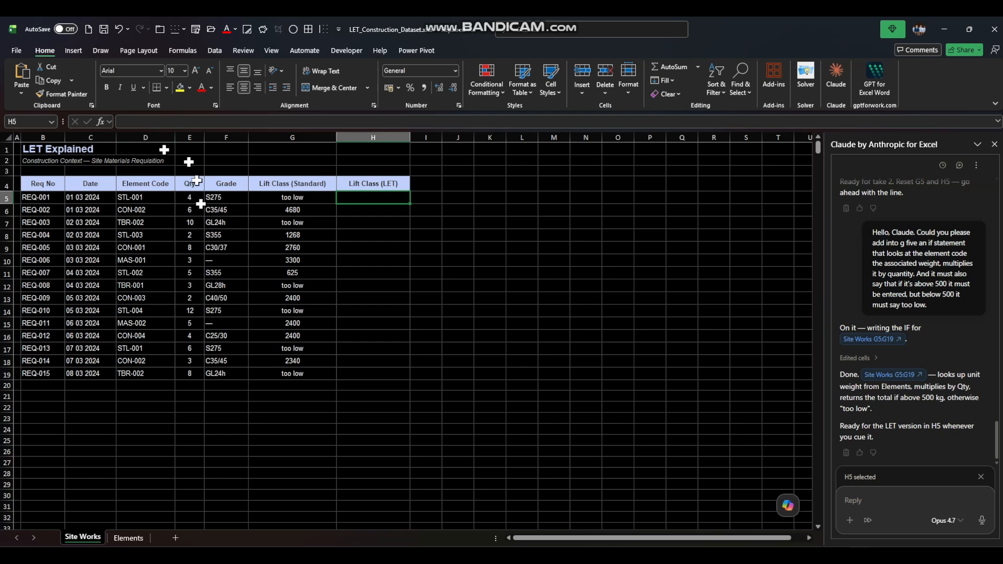
pyautogui.click(289, 201)
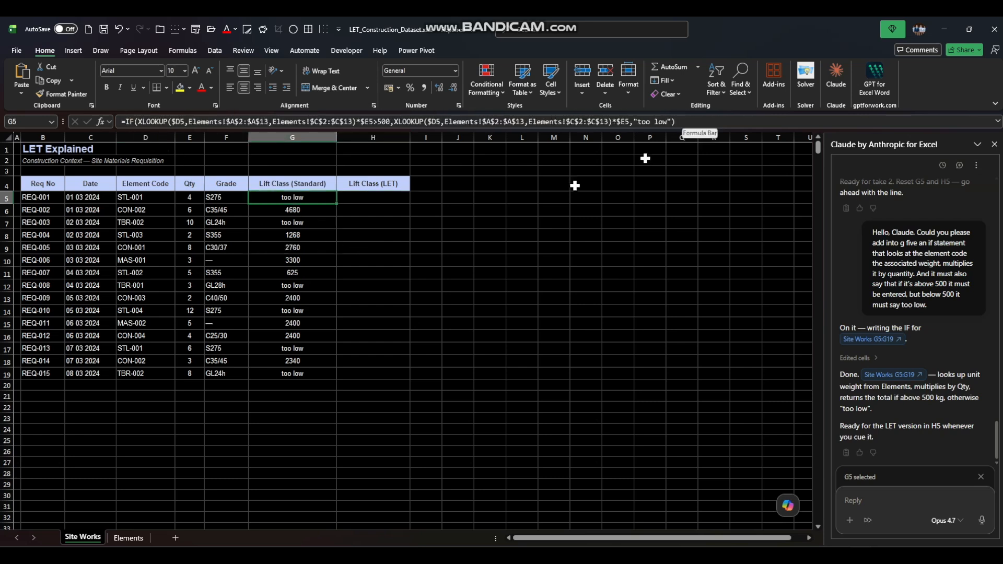
pyautogui.click(348, 199)
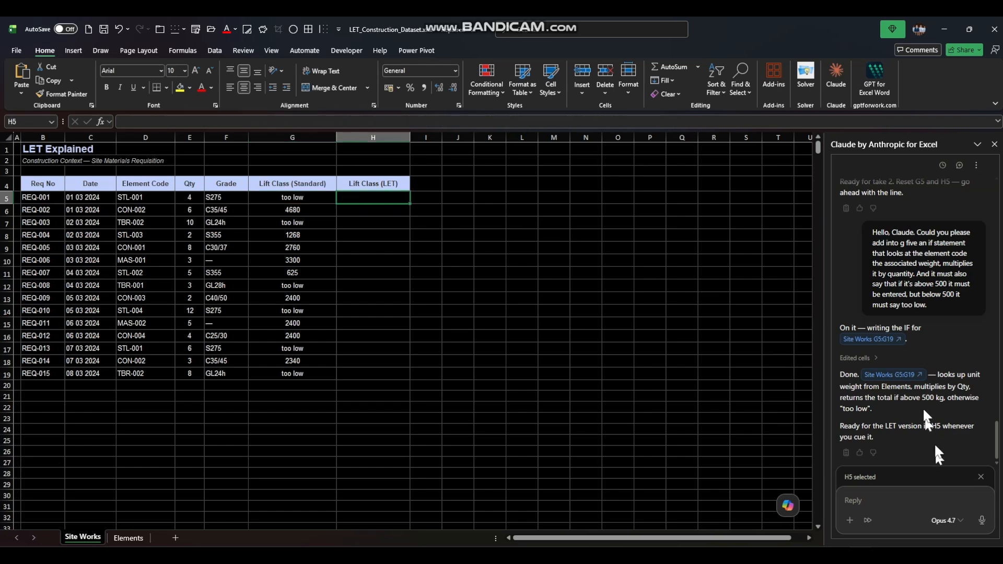
# Copy the earlier chat request for an equivalent LET function in H5 into a new reply and send it to Claude.
pyautogui.scroll(3, 930, 324)
pyautogui.scroll(5, 929, 324)
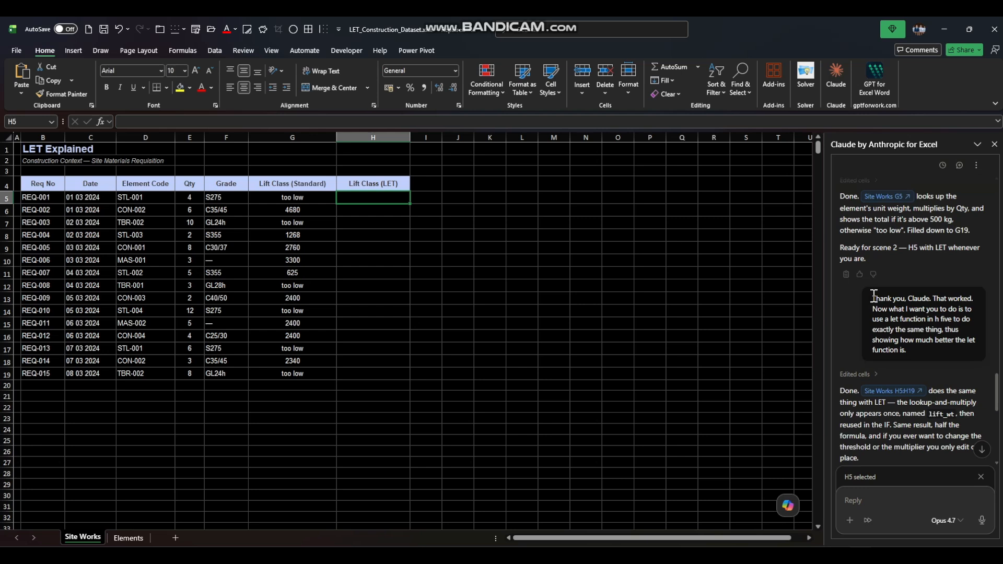
pyautogui.moveTo(873, 296); pyautogui.dragTo(916, 350)
pyautogui.rightClick(908, 305)
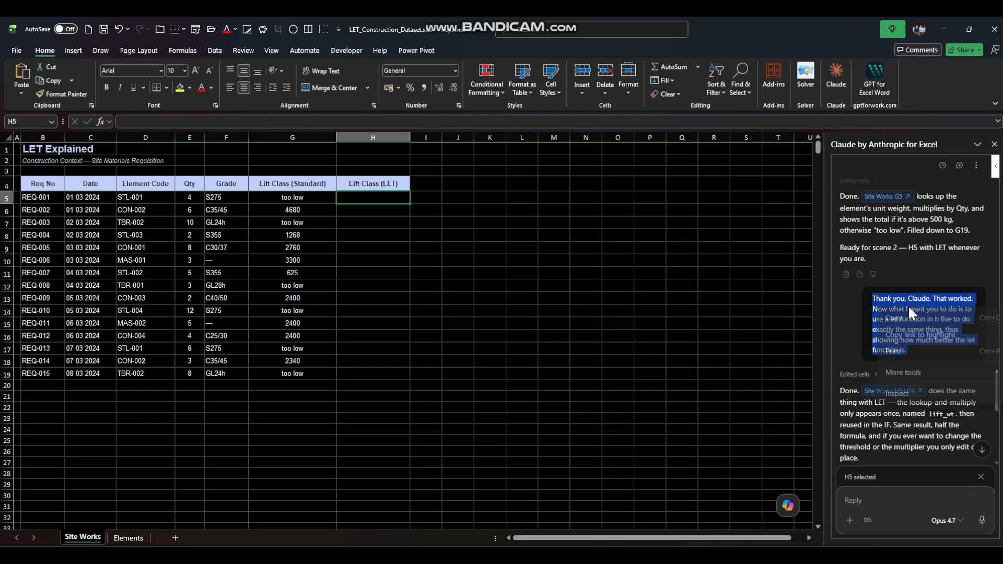
pyautogui.click(907, 321)
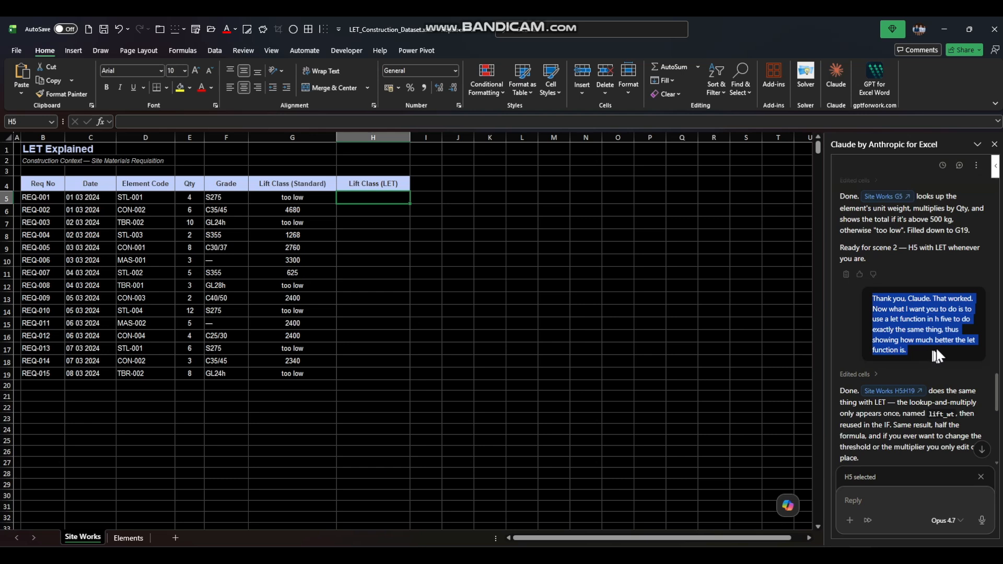
pyautogui.click(856, 500)
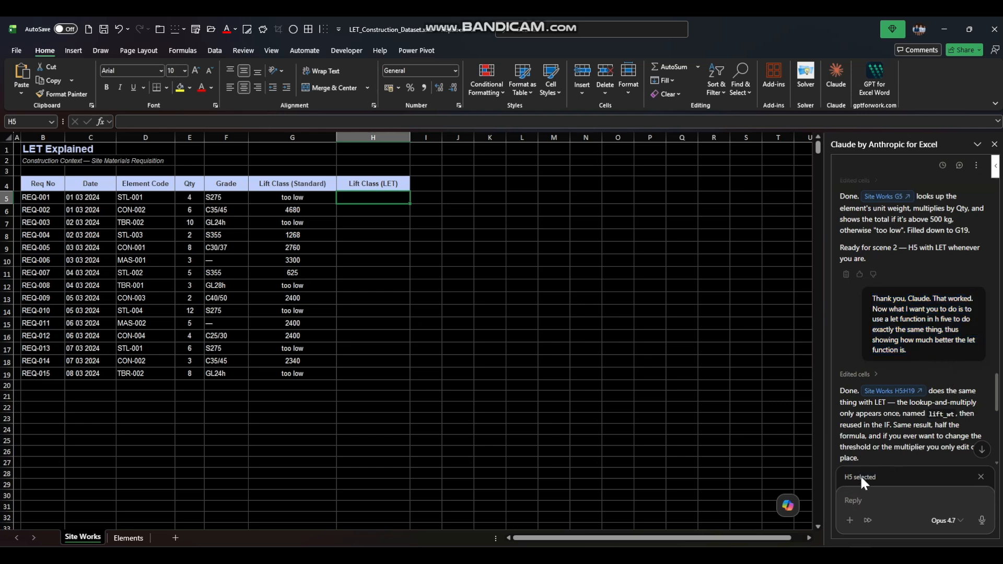
pyautogui.hotkey('ctrl', 'v')
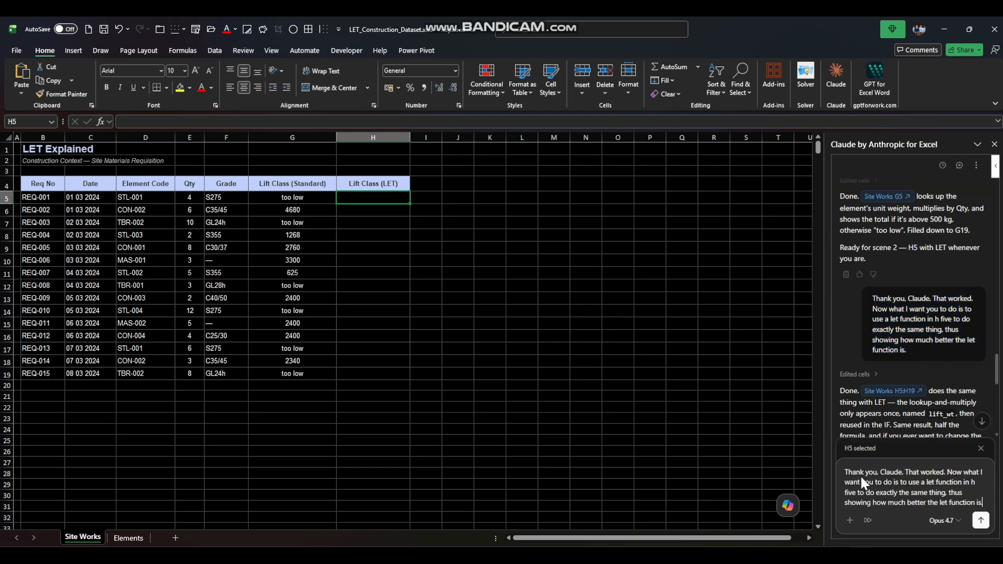
pyautogui.click(980, 520)
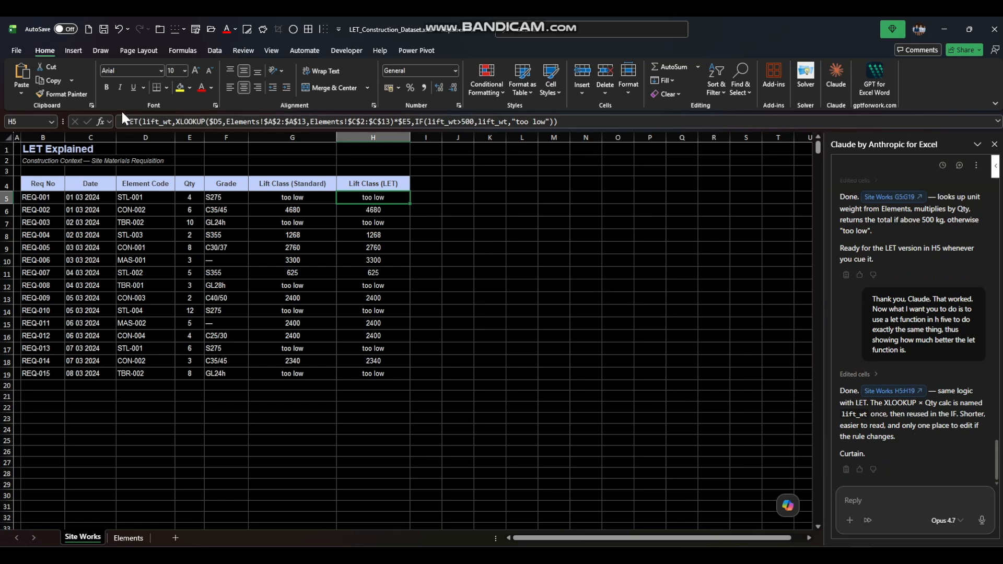
# Magnify the LET formula in H5 and read it from the lift_wt name through to the closing IF part.
pyautogui.press('super+plus')
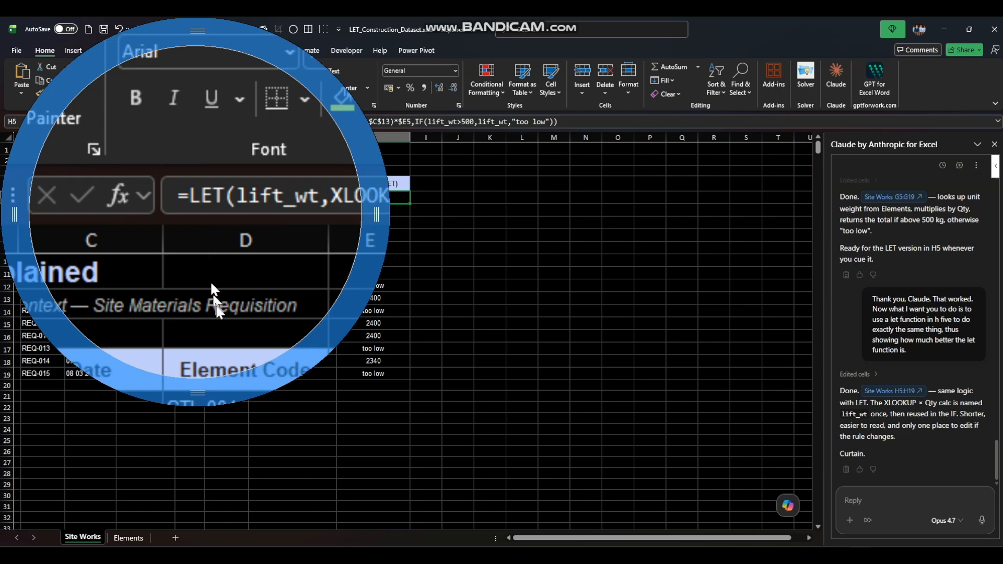
pyautogui.moveTo(197, 399); pyautogui.dragTo(222, 396)
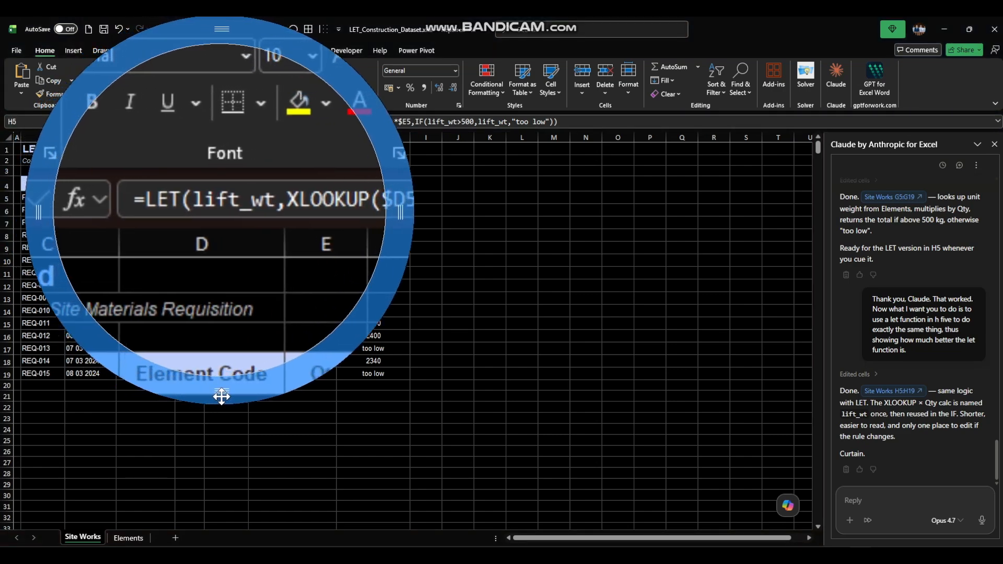
pyautogui.moveTo(222, 396); pyautogui.dragTo(584, 397)
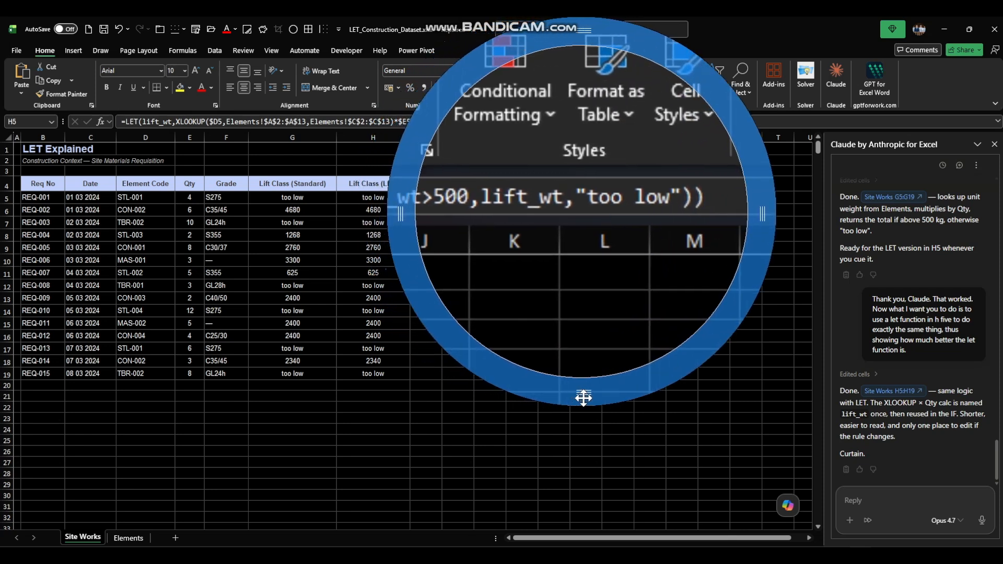
pyautogui.press('Escape')
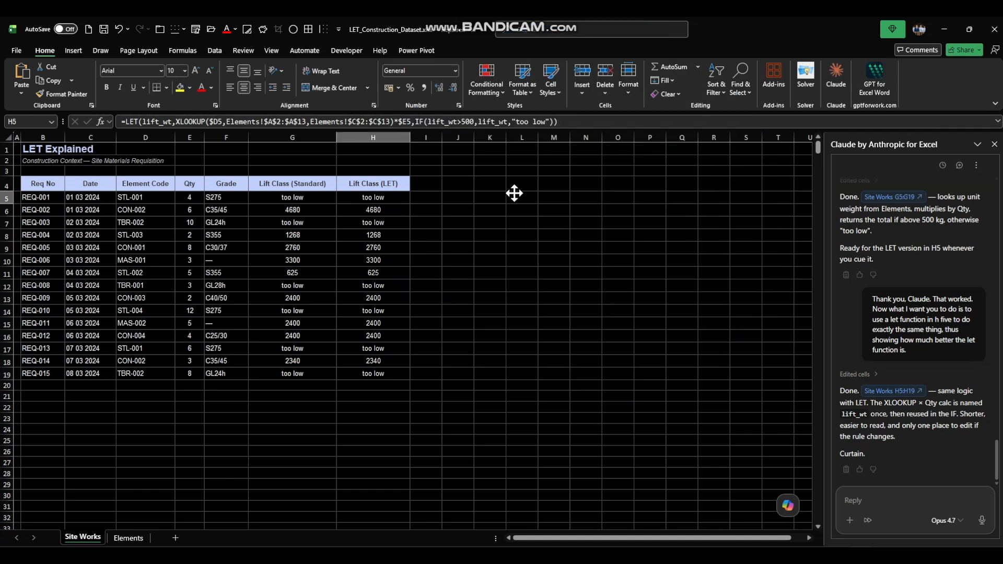